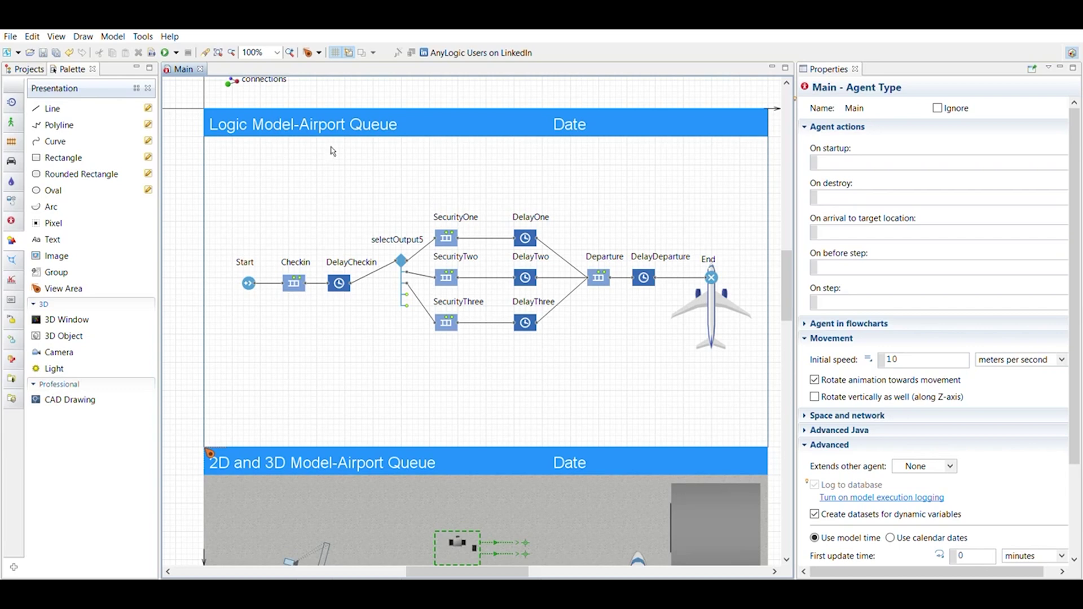
Inspect the Checkin queue and DelayCheckin blocks, leaving the delay time unchanged
scroll(716, 301, "up", 1)
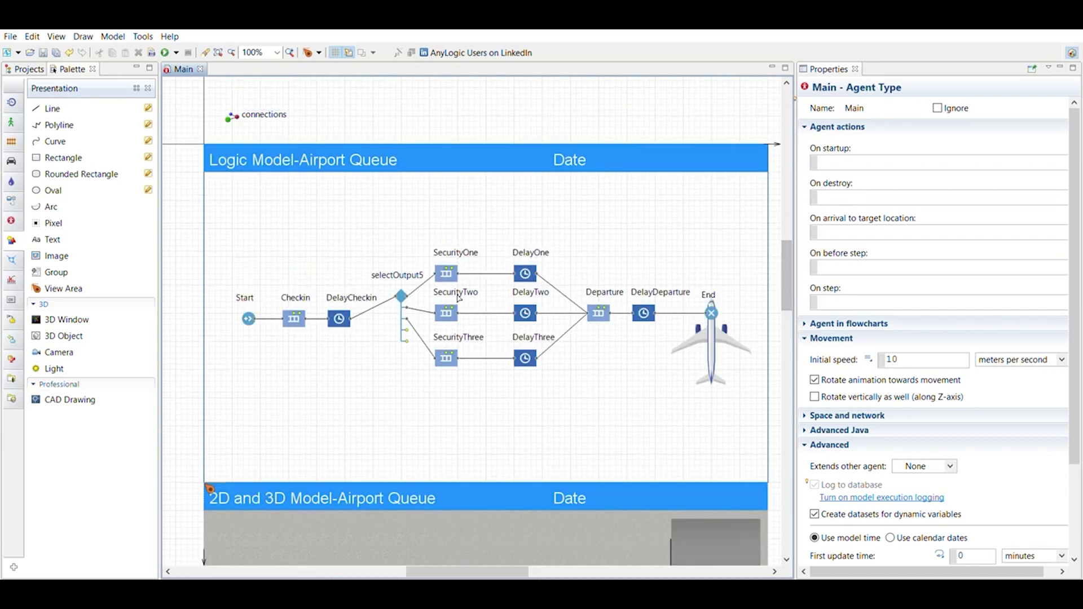
mouse_move(788, 274)
left_mouse_down()
mouse_move(790, 390)
mouse_move(790, 273)
left_mouse_up()
scroll(790, 274, "down", 2)
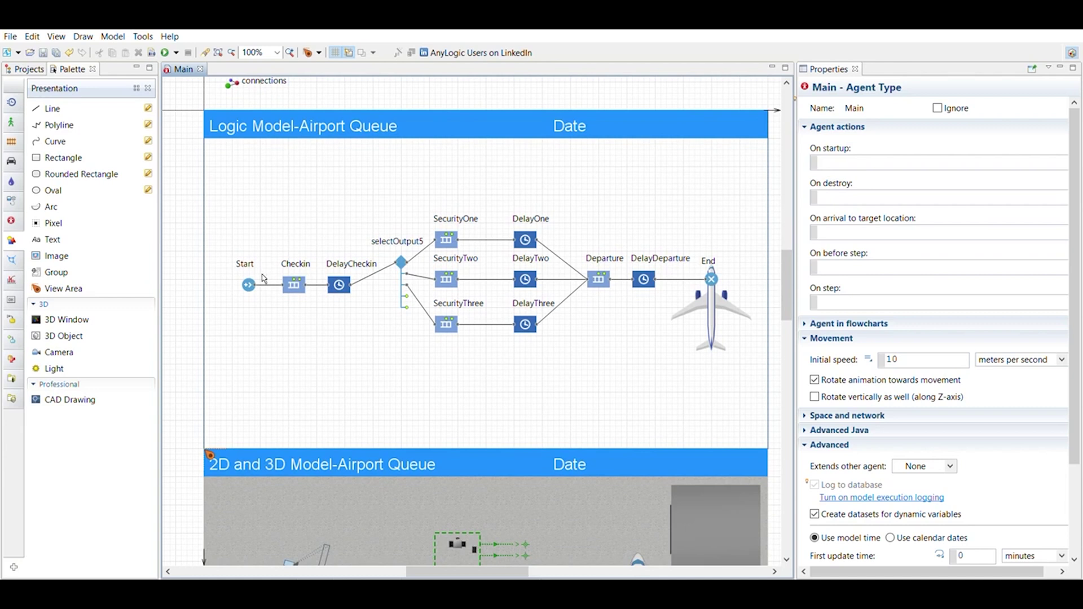
left_click(296, 277)
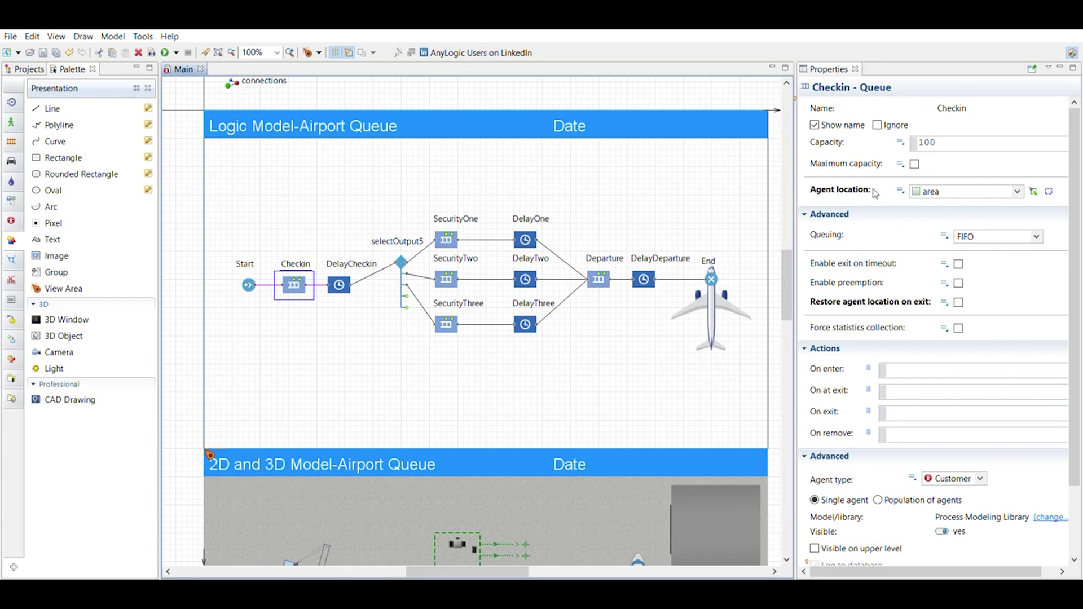
left_click(341, 275)
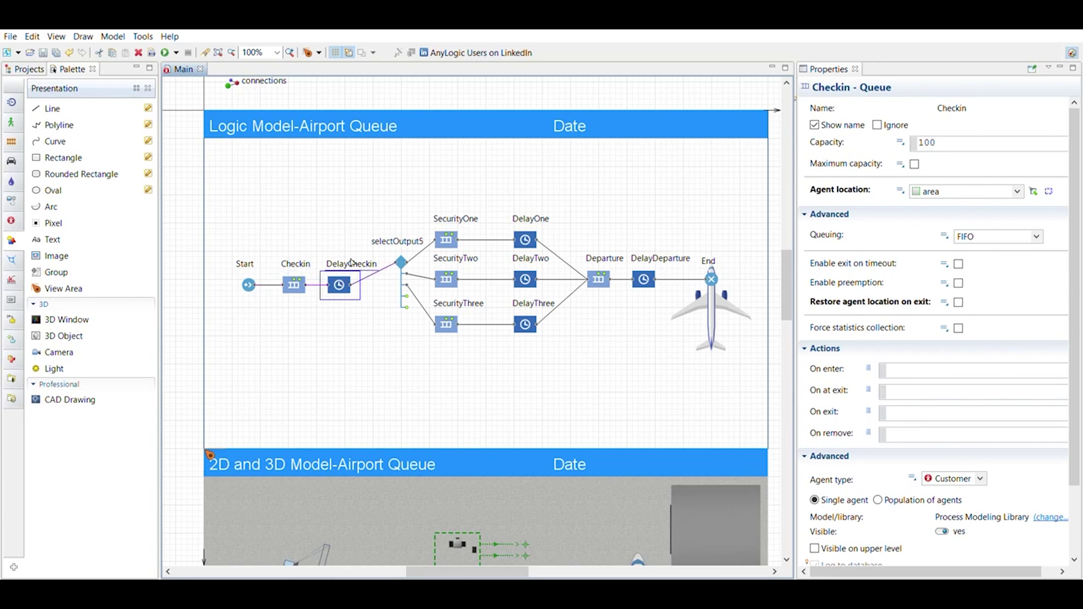
double_click(920, 172)
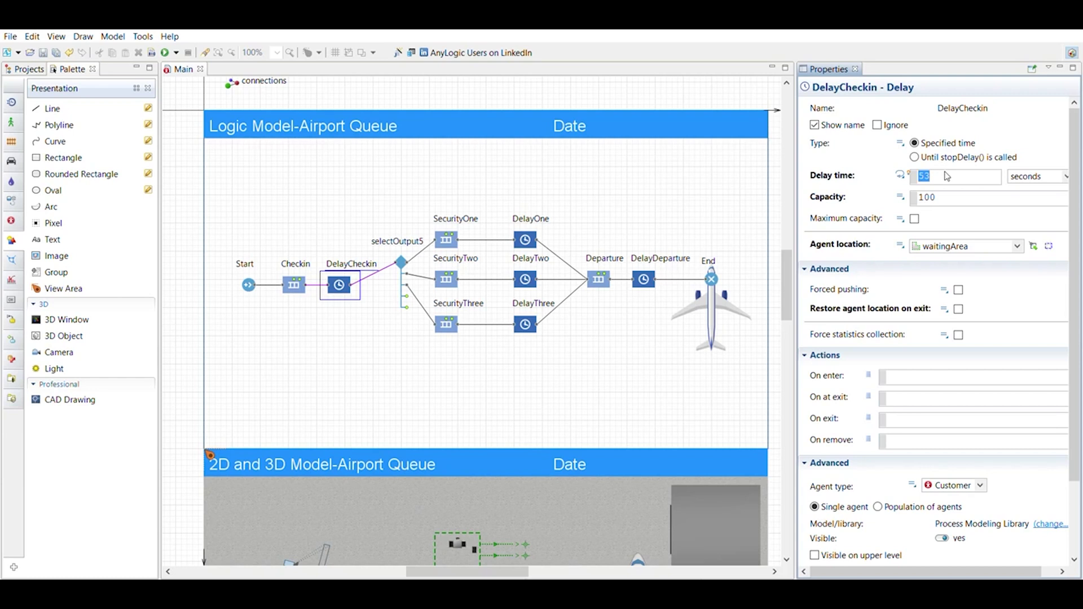
left_click(972, 196)
Review the settings of the DelayOne, DelayTwo, DelayThree and DelayDeparture blocks
left_click(525, 243)
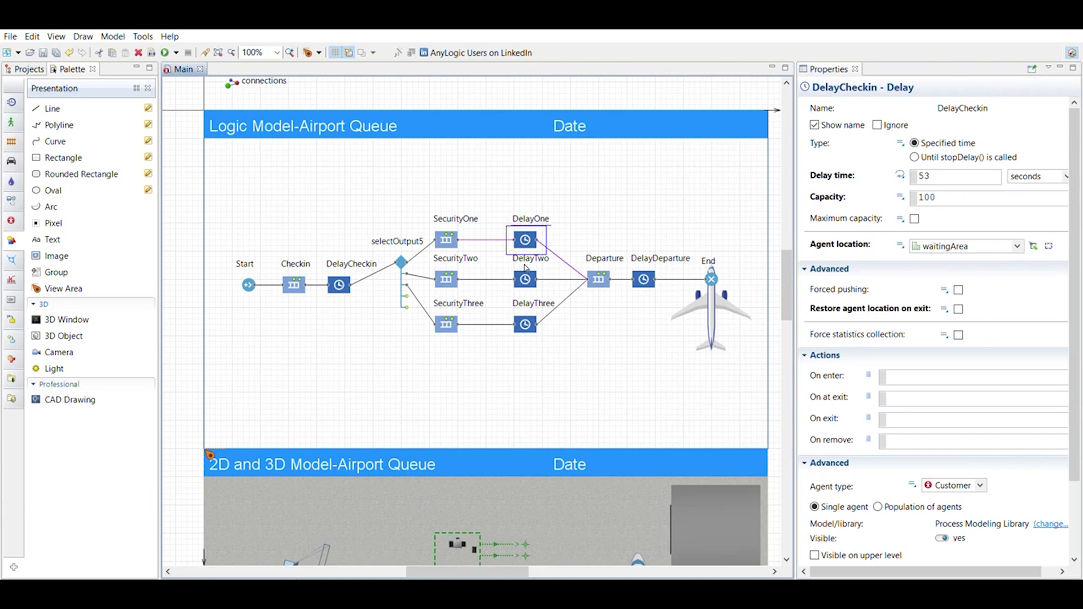
left_click(525, 278)
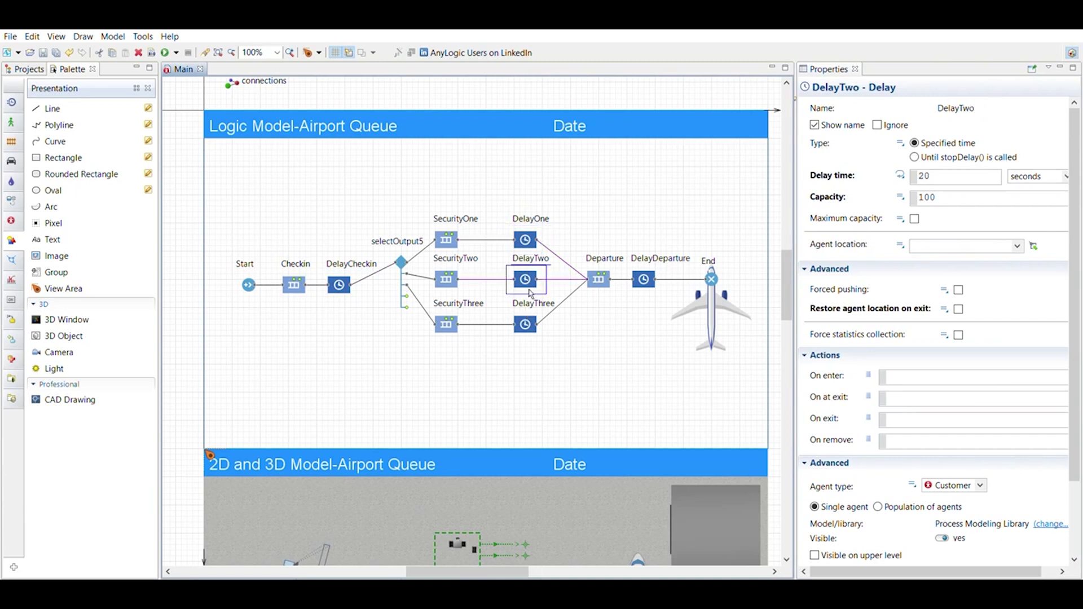
left_click(525, 323)
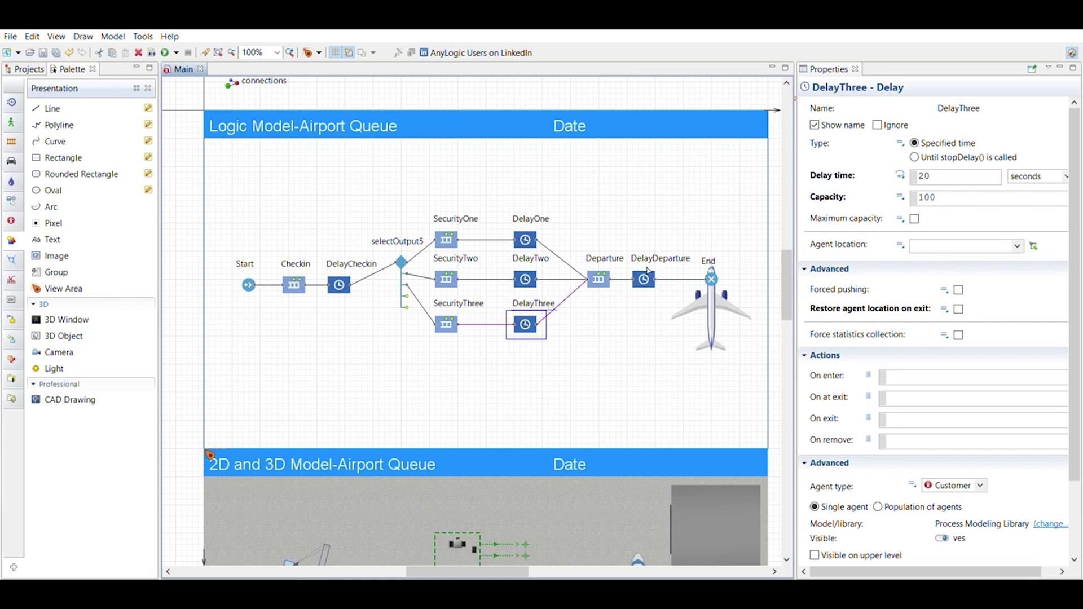
left_click(646, 272)
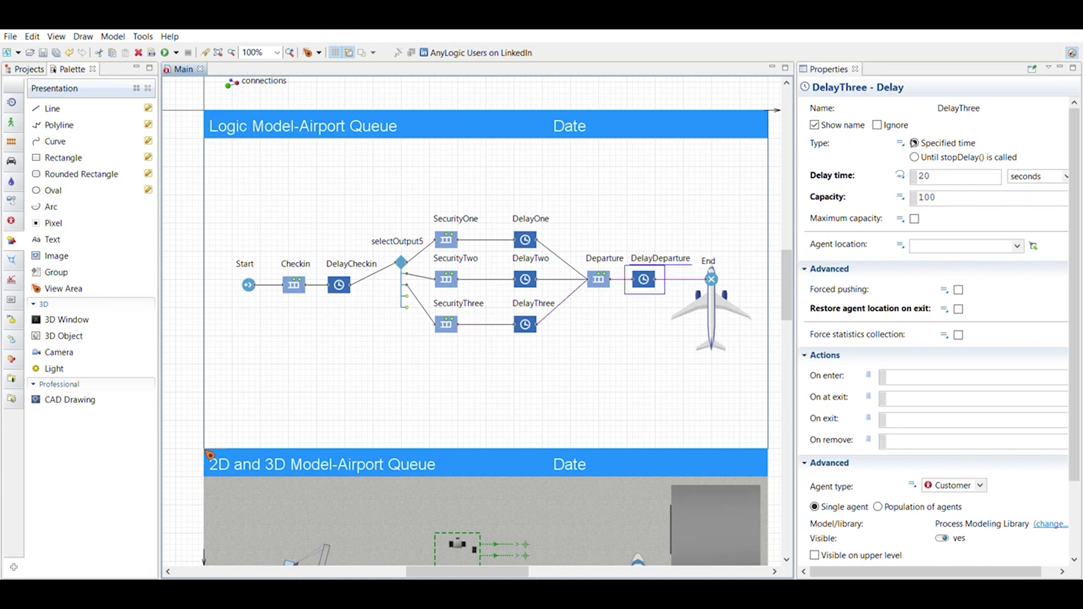
left_click(647, 207)
Show the Checkin block with its linked queue area, then clear the selection
scroll(593, 237, "down", 2)
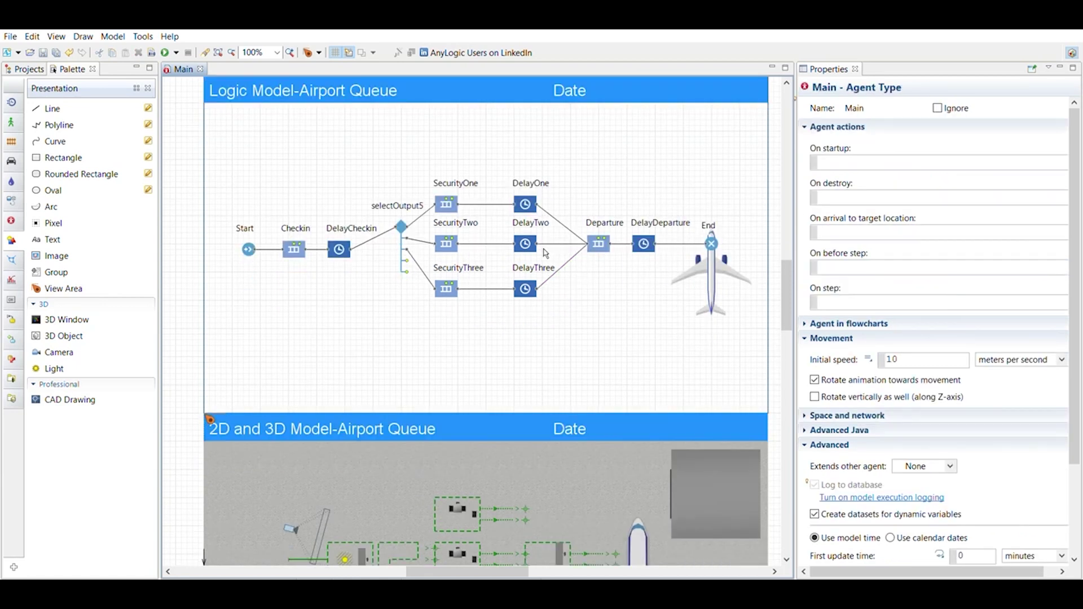
scroll(671, 278, "up", 2)
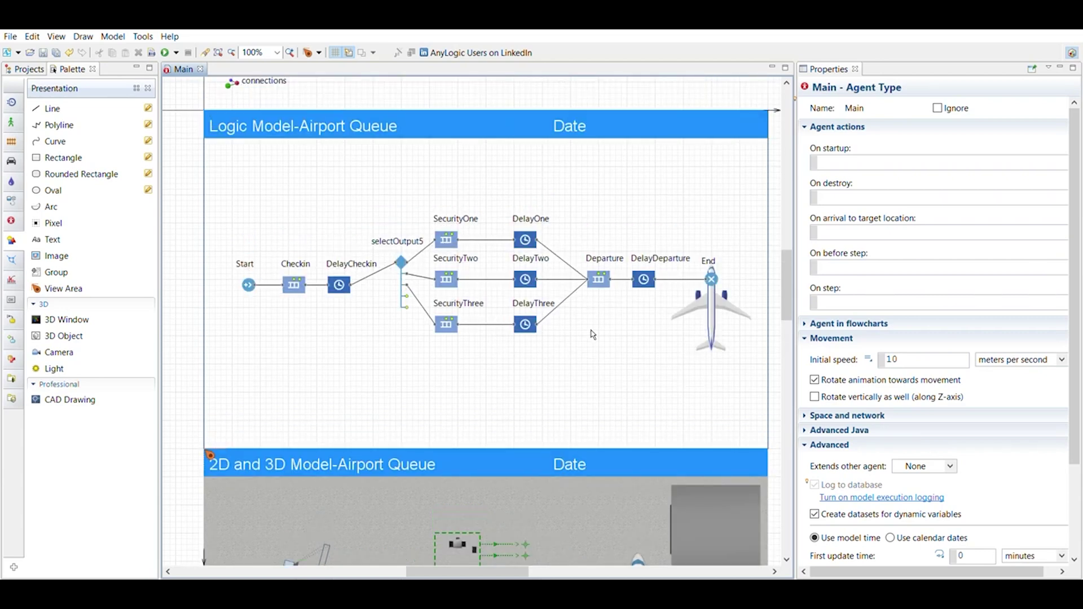
scroll(621, 293, "down", 6)
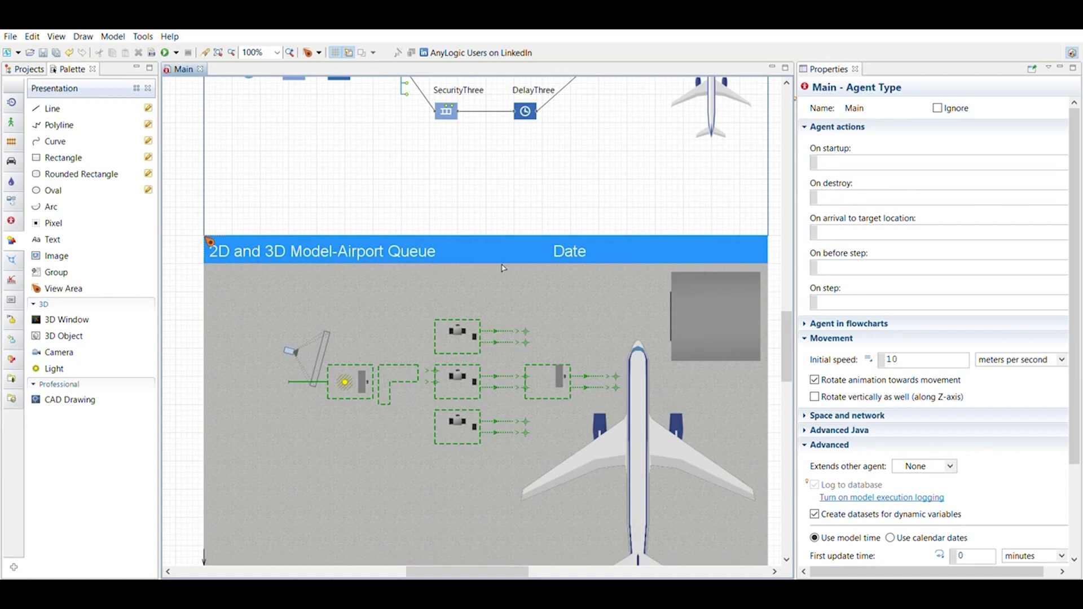
scroll(522, 278, "down", 2)
scroll(537, 273, "up", 4)
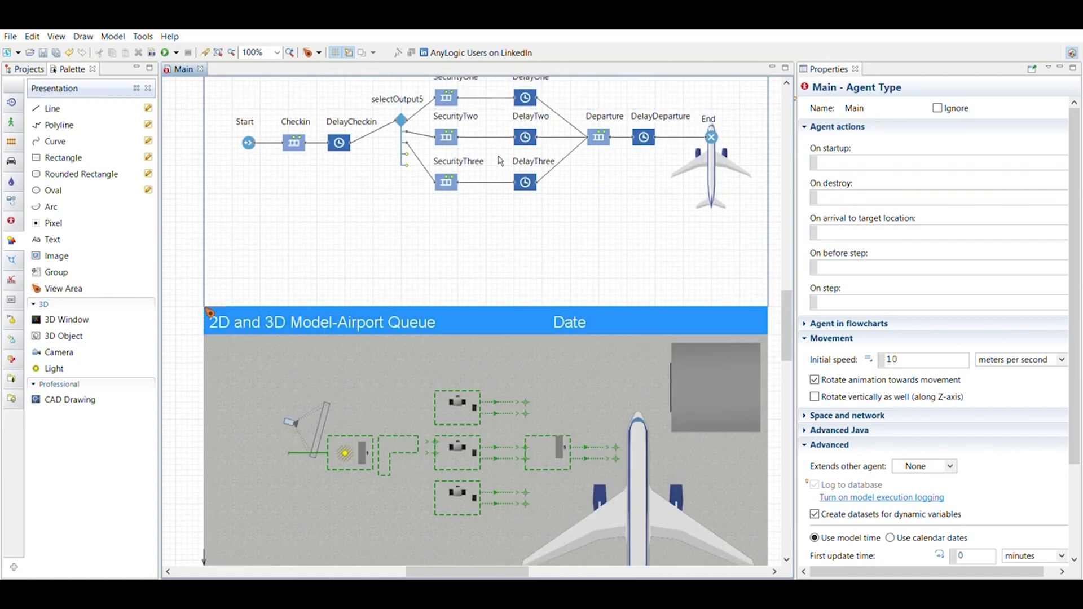
scroll(545, 179, "up", 1)
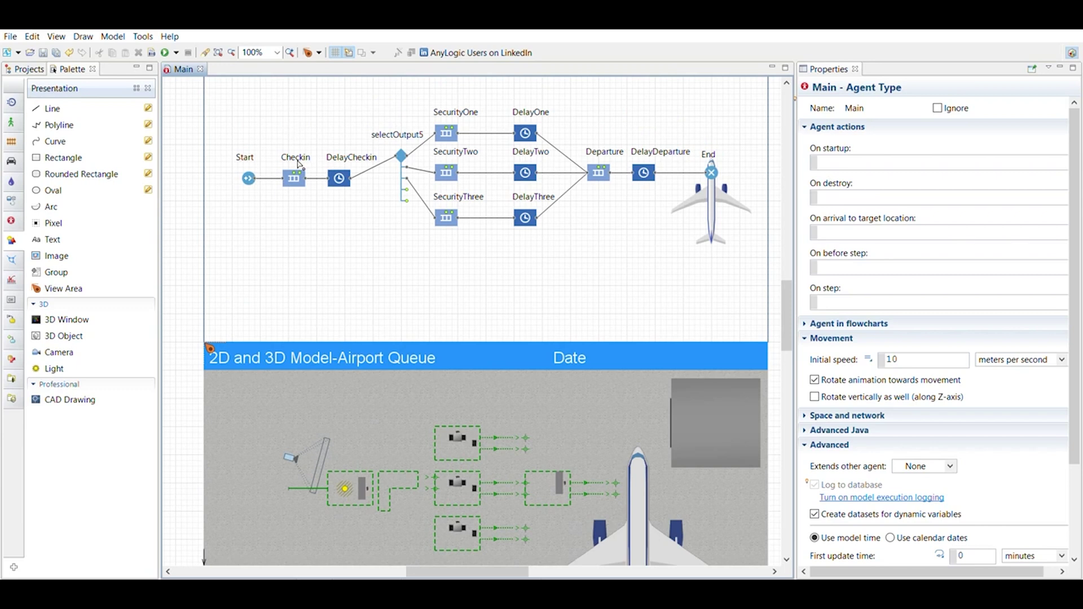
left_click(295, 166)
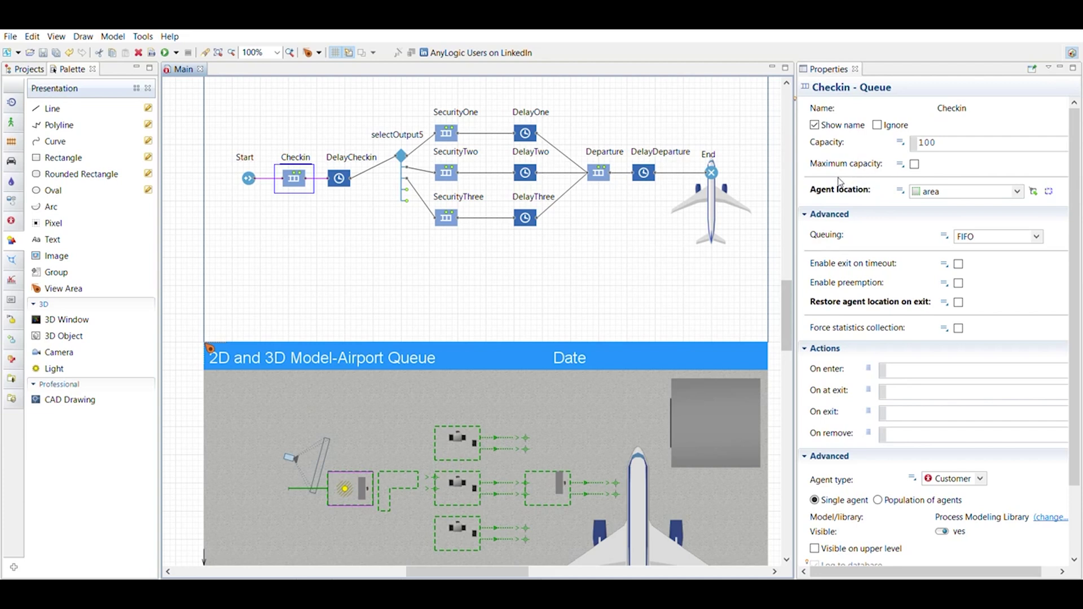
left_click(1017, 184)
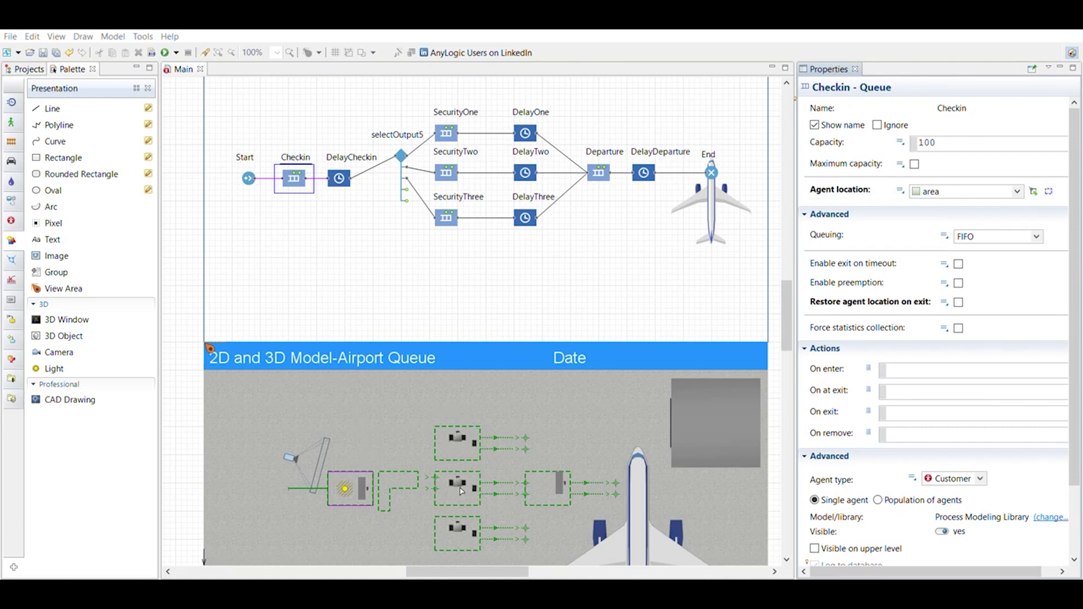
left_click(435, 283)
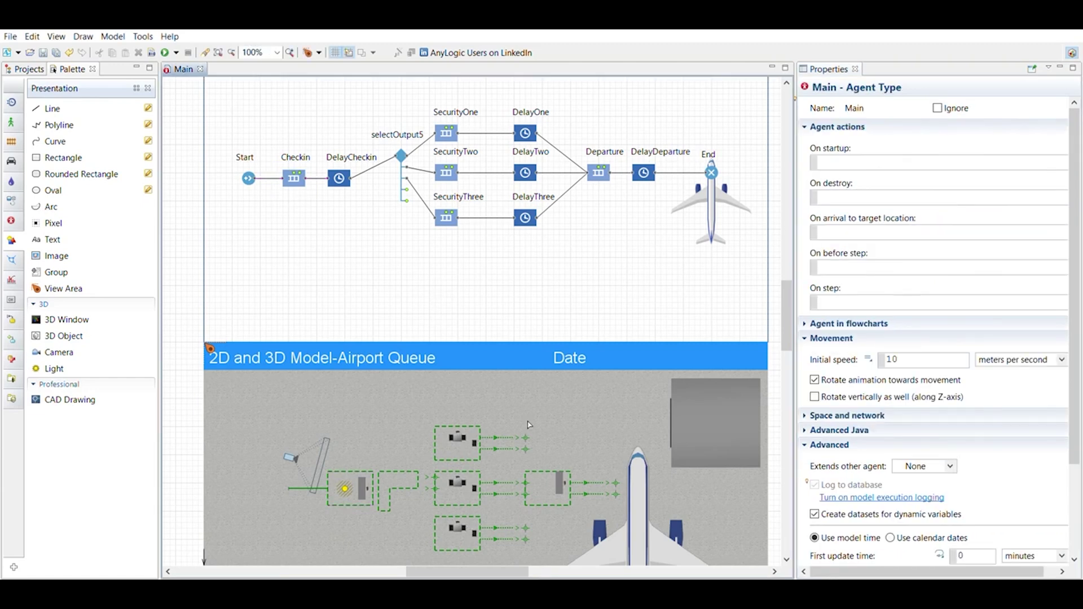
Select the 3D window below the layout and check which camera it uses
scroll(503, 314, "down", 1)
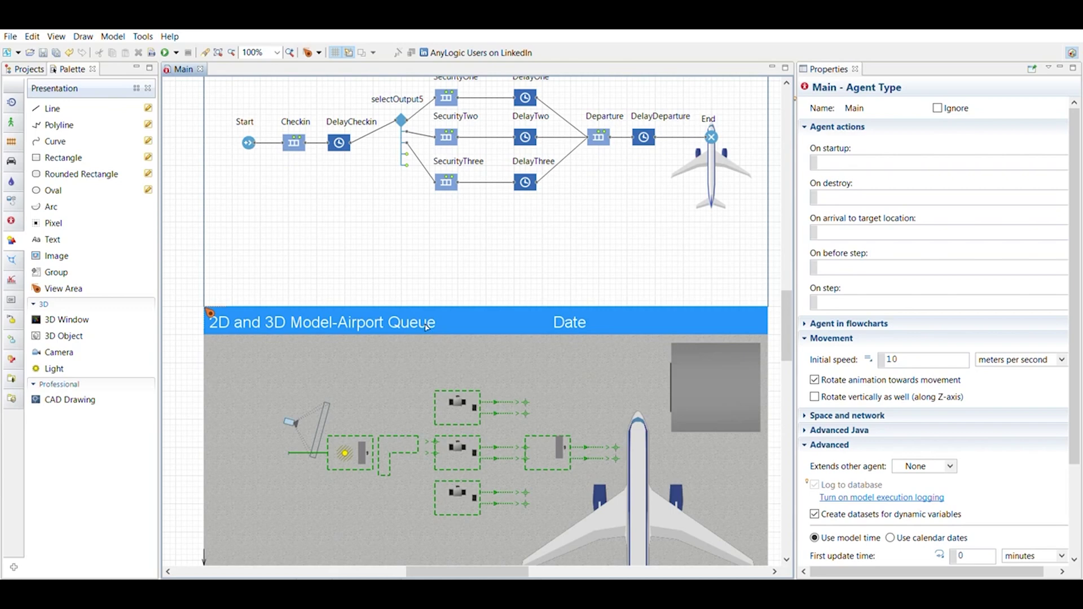
scroll(427, 326, "down", 5)
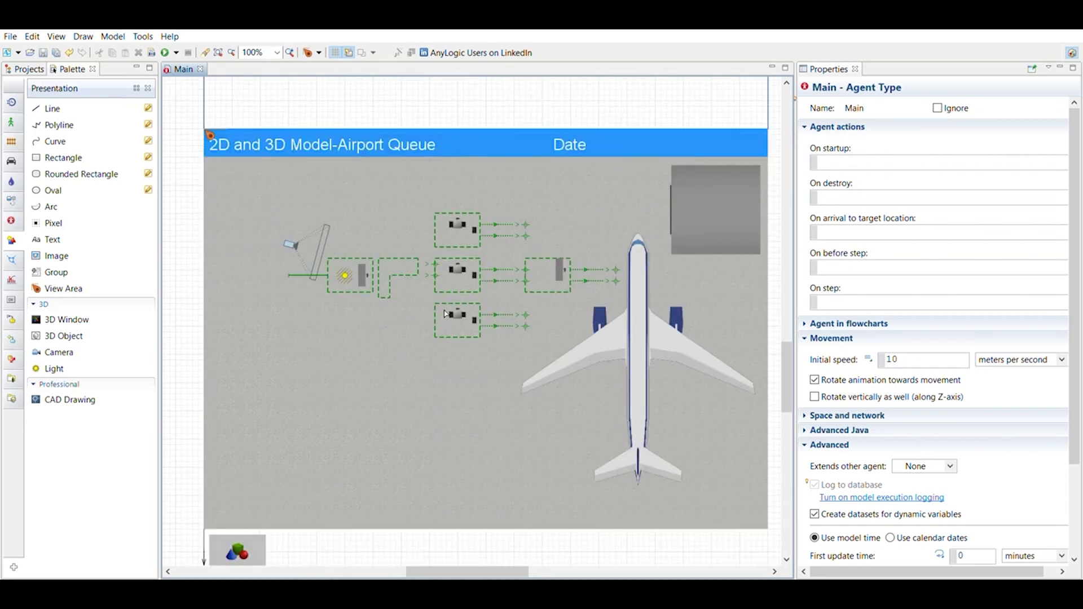
scroll(445, 314, "down", 1)
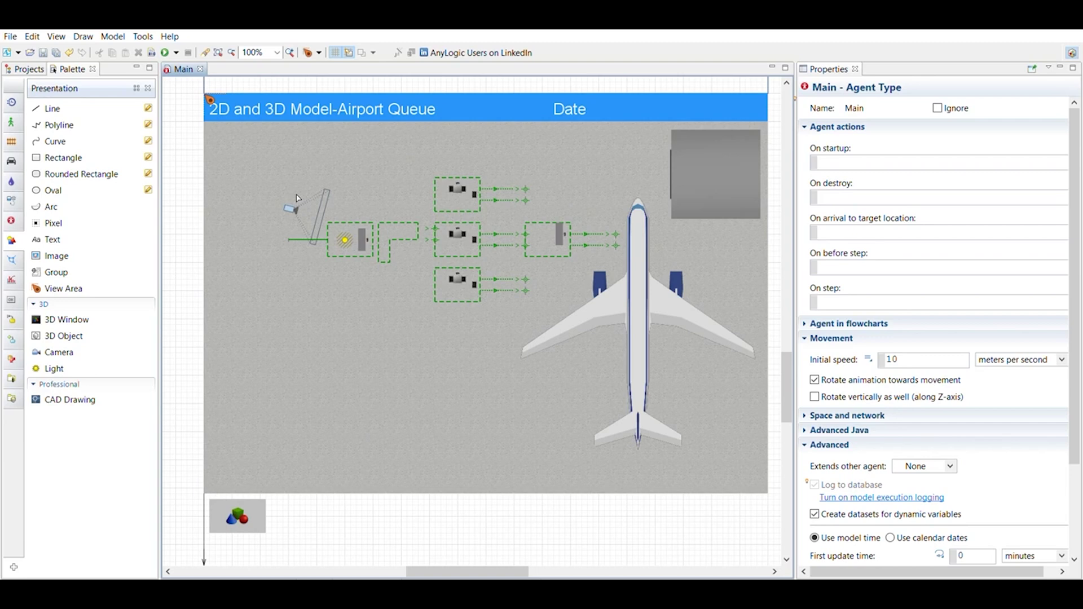
left_click(237, 510)
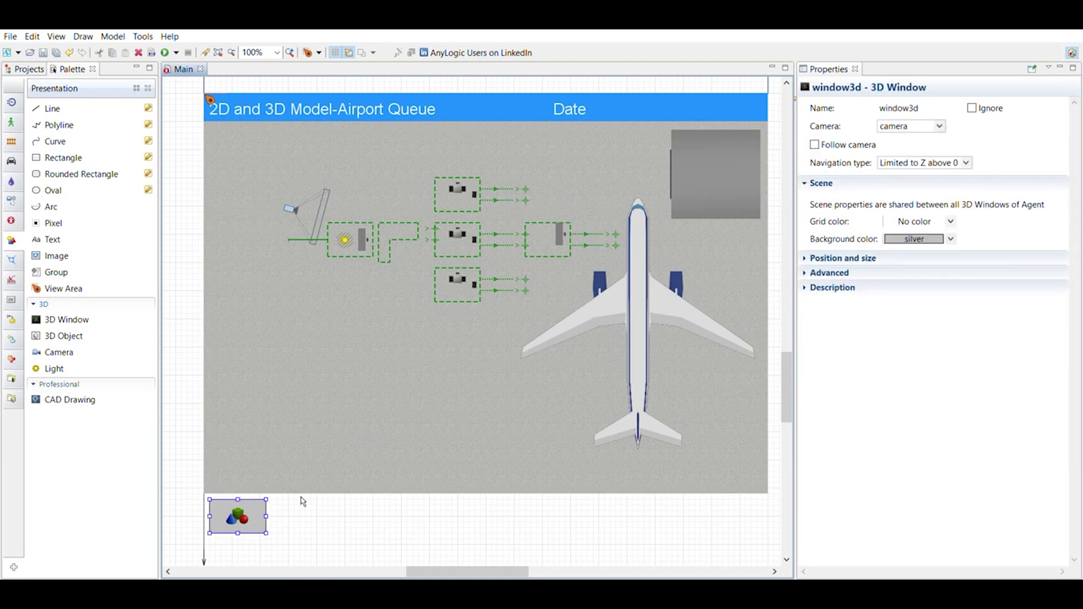
left_click(919, 129)
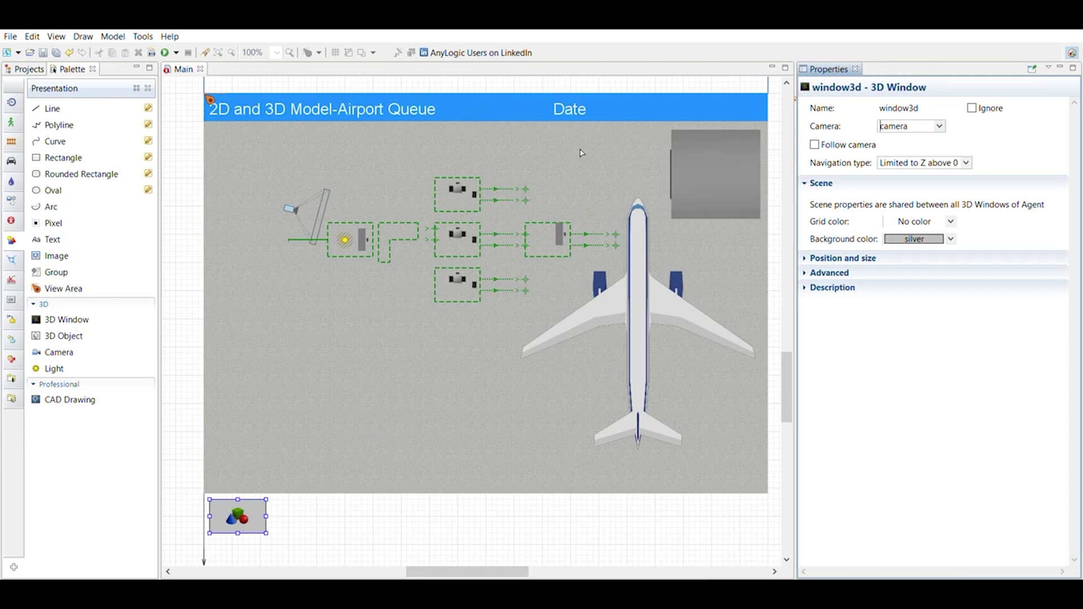
scroll(581, 152, "up", 3)
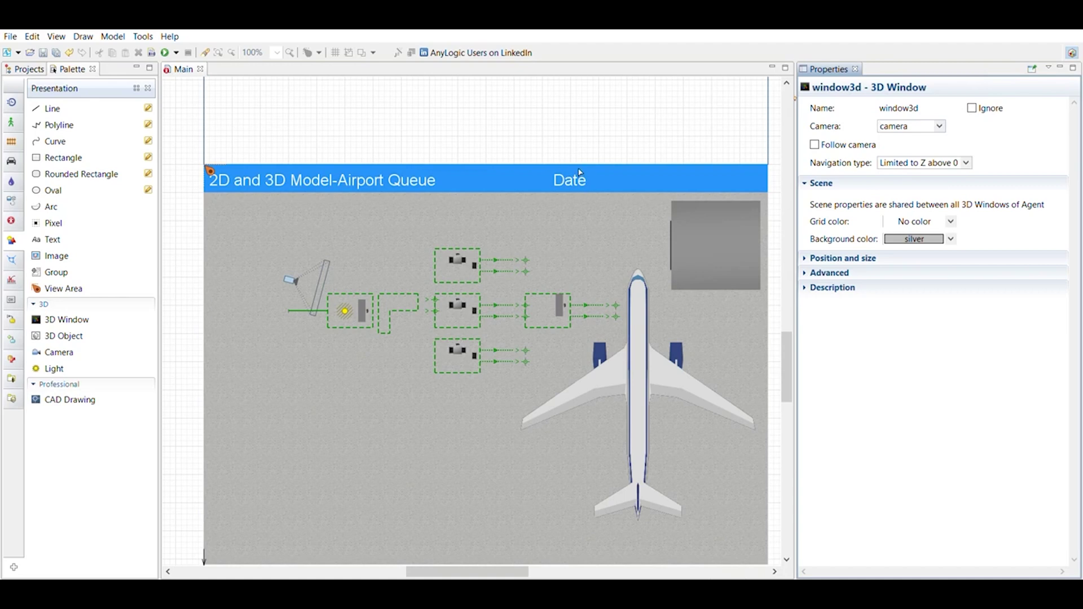
scroll(572, 172, "up", 10)
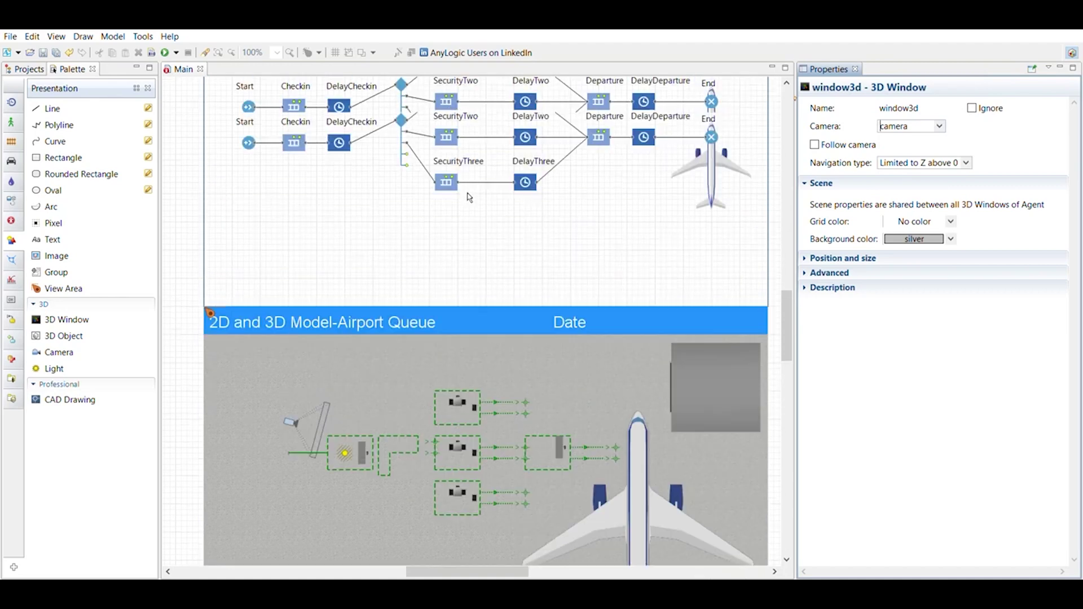
scroll(430, 228, "down", 3)
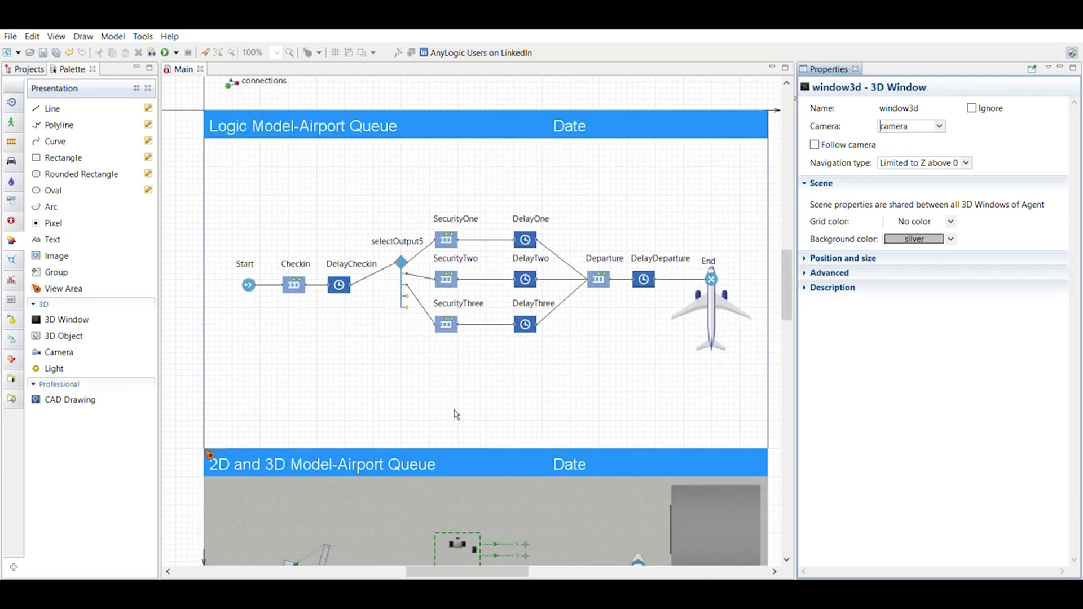
scroll(492, 380, "down", 10)
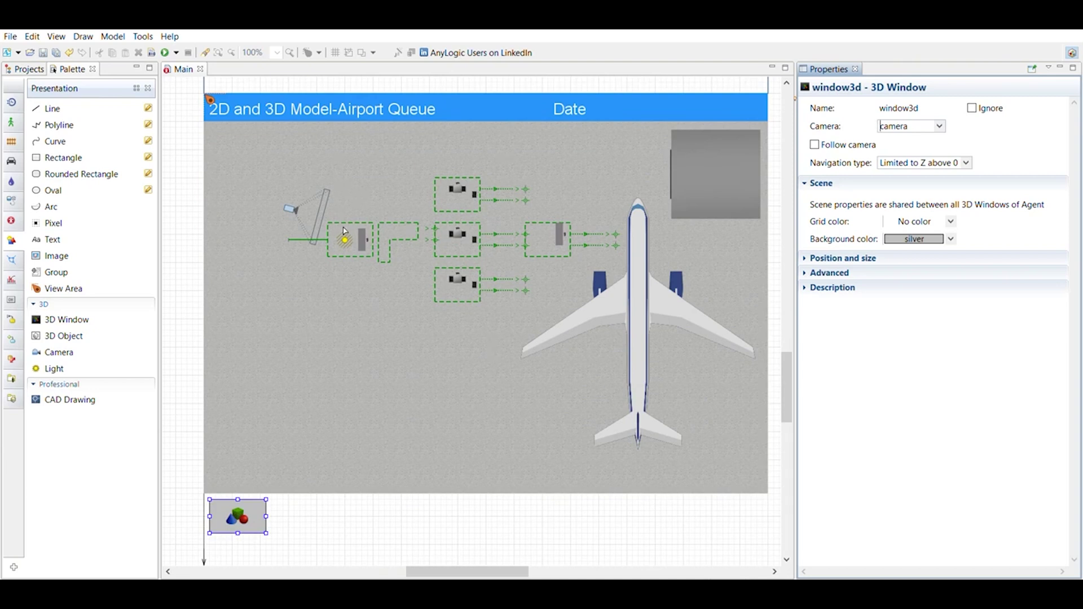
Review the light's properties, then the concrete background rectangle's properties
left_click(346, 228)
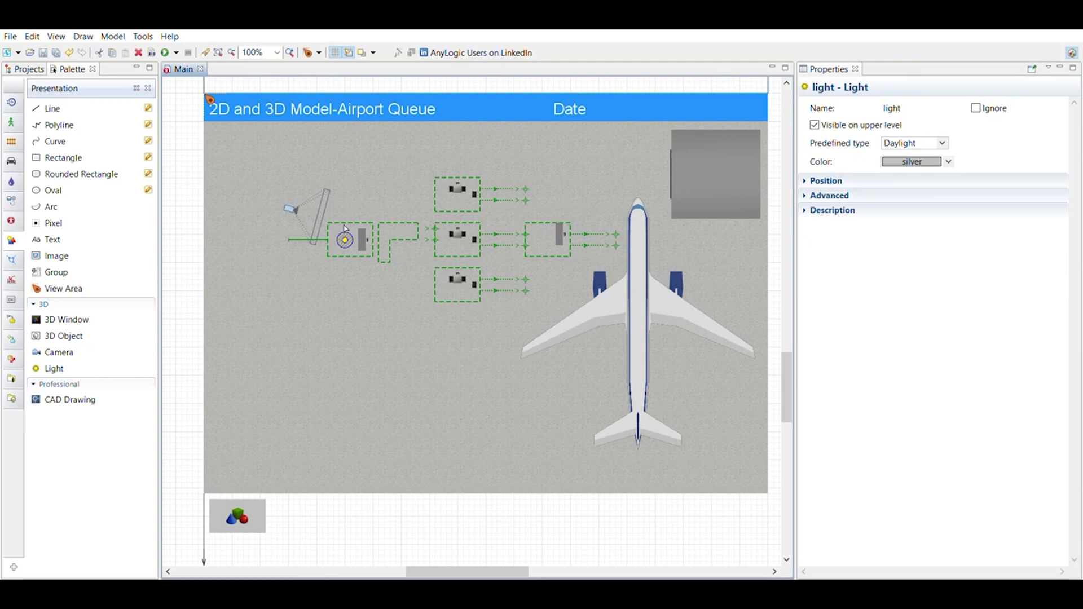
left_click(941, 131)
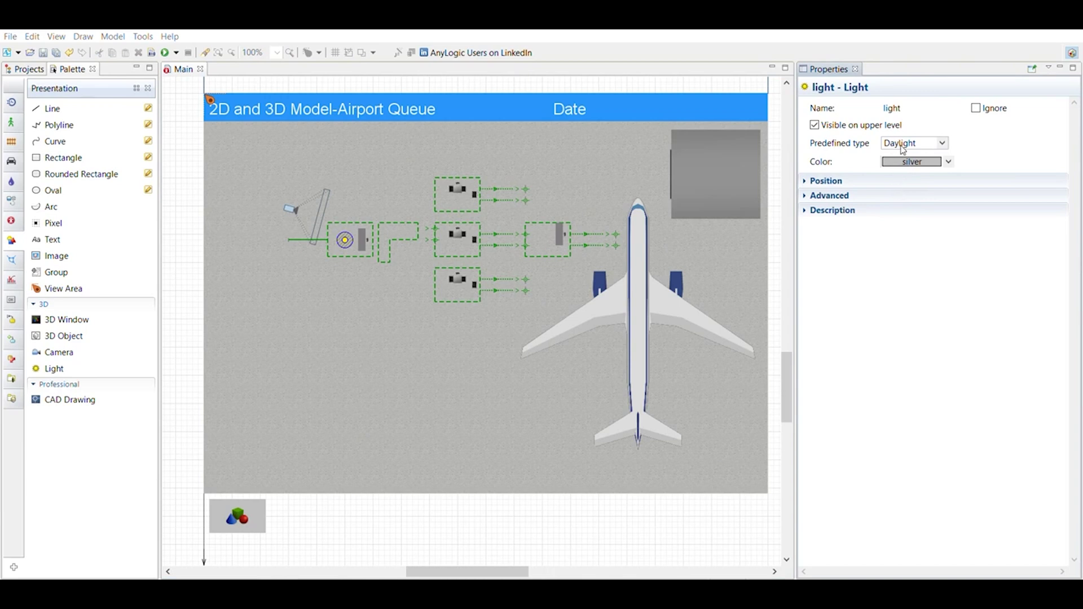
left_click(356, 309)
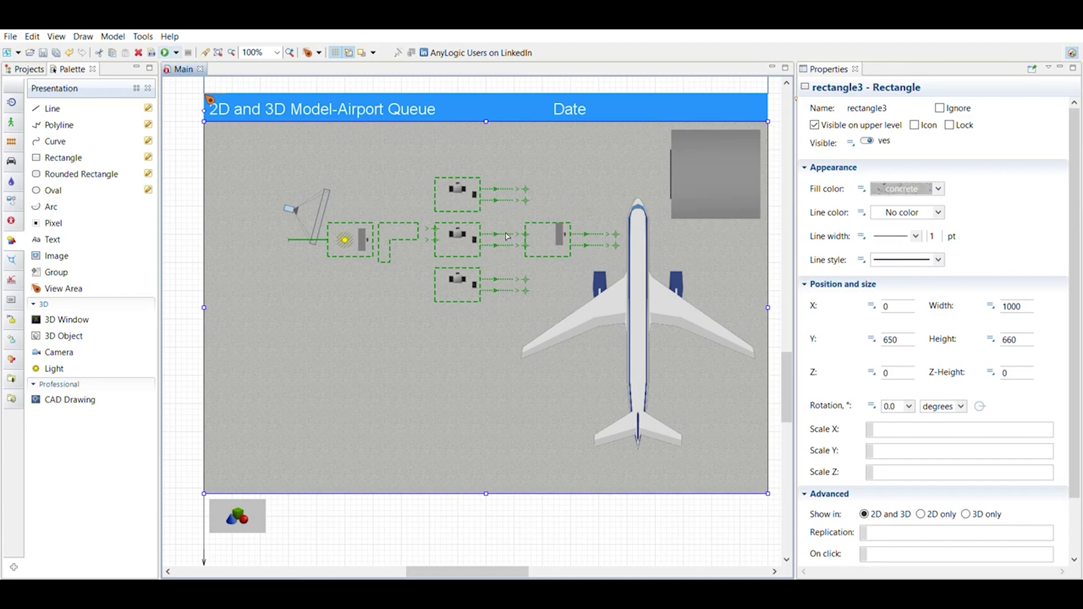
Scroll the Main canvas to review the airport flowchart
scroll(362, 202, "up", 9)
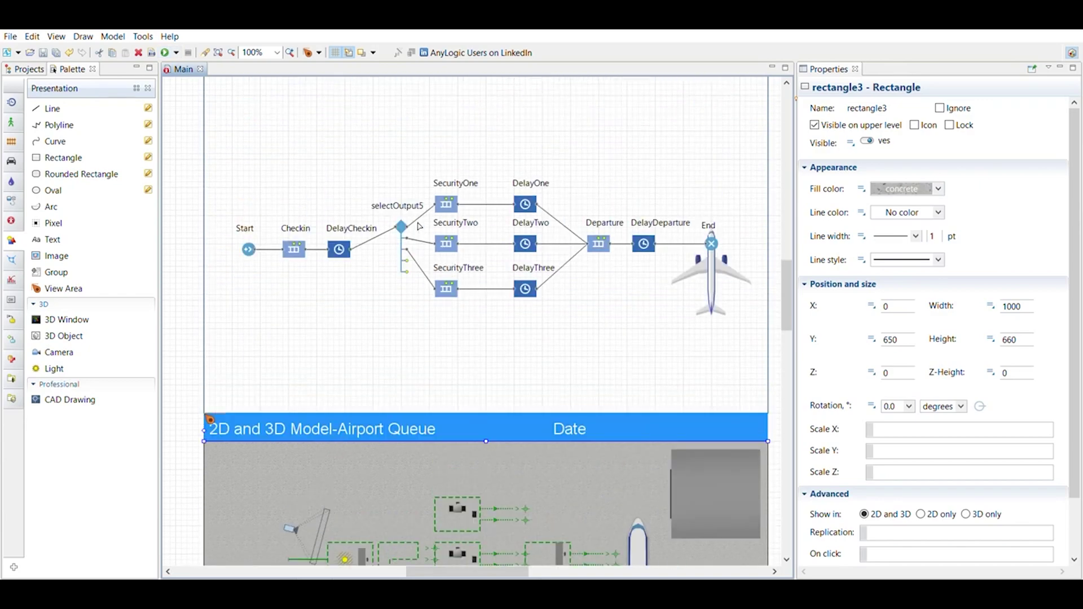
scroll(501, 279, "down", 5)
scroll(501, 280, "down", 4)
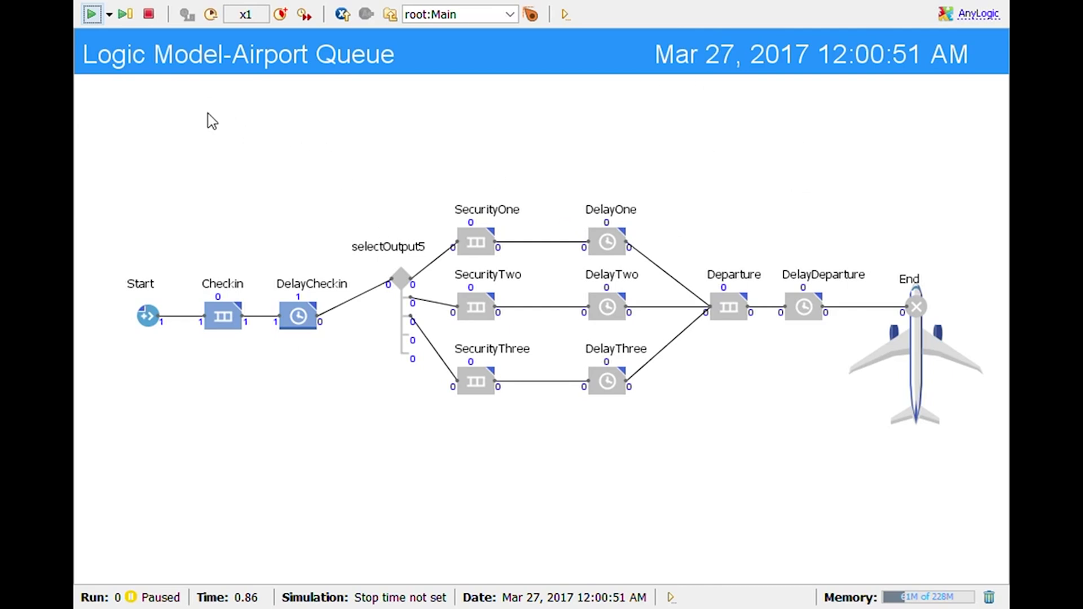
Run the simulation, speed it up to x50, then slow it back to x1
left_click(91, 14)
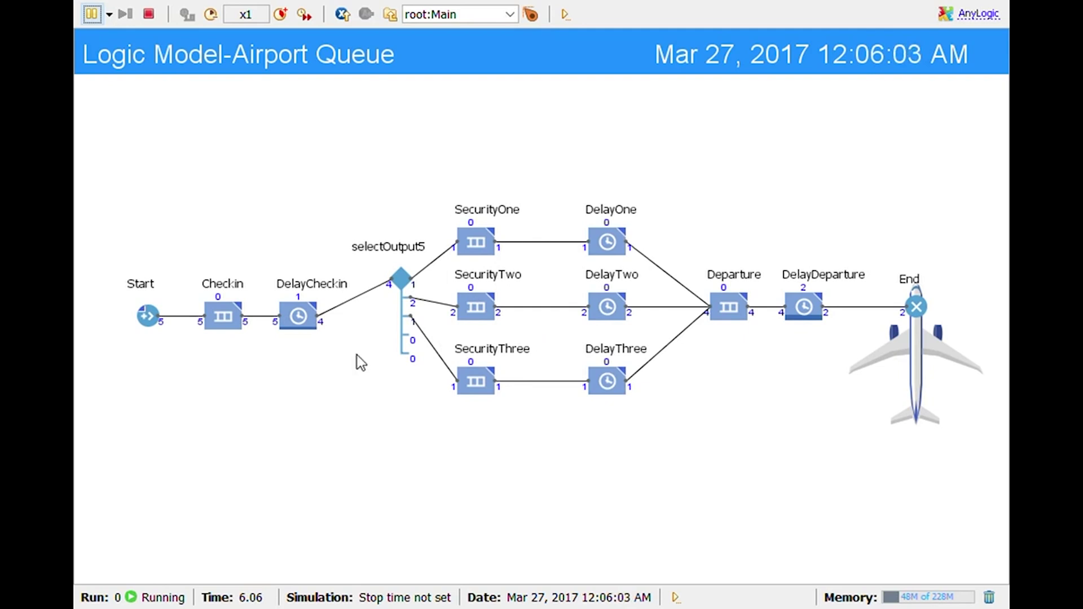
left_click(281, 14)
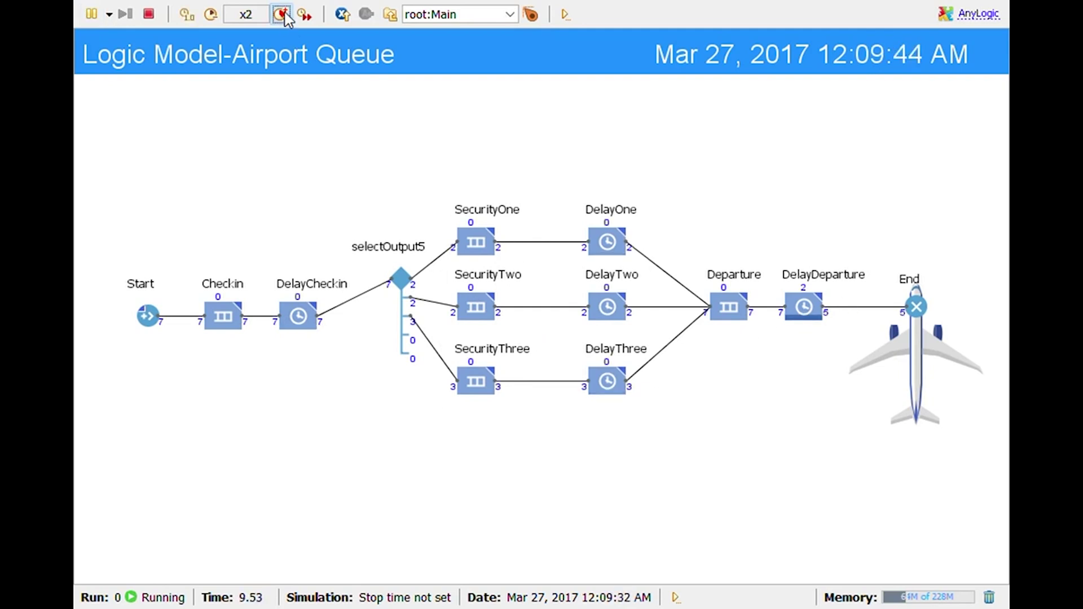
left_click(282, 14)
left_click(282, 14)
left_click(282, 14)
left_click(282, 14)
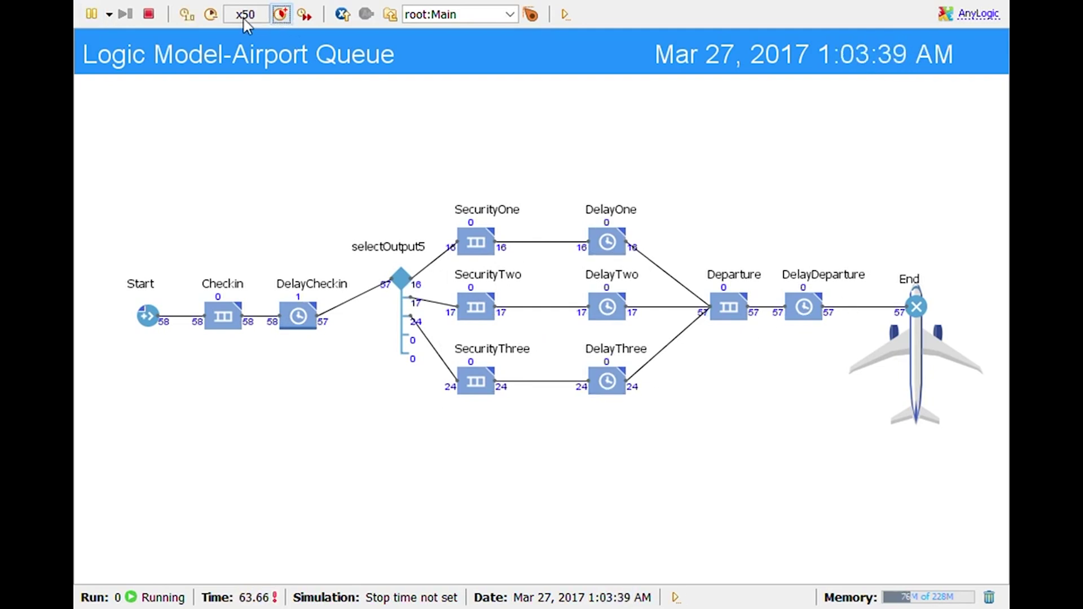
left_click(211, 14)
left_click(211, 14)
left_click(211, 14)
left_click(211, 14)
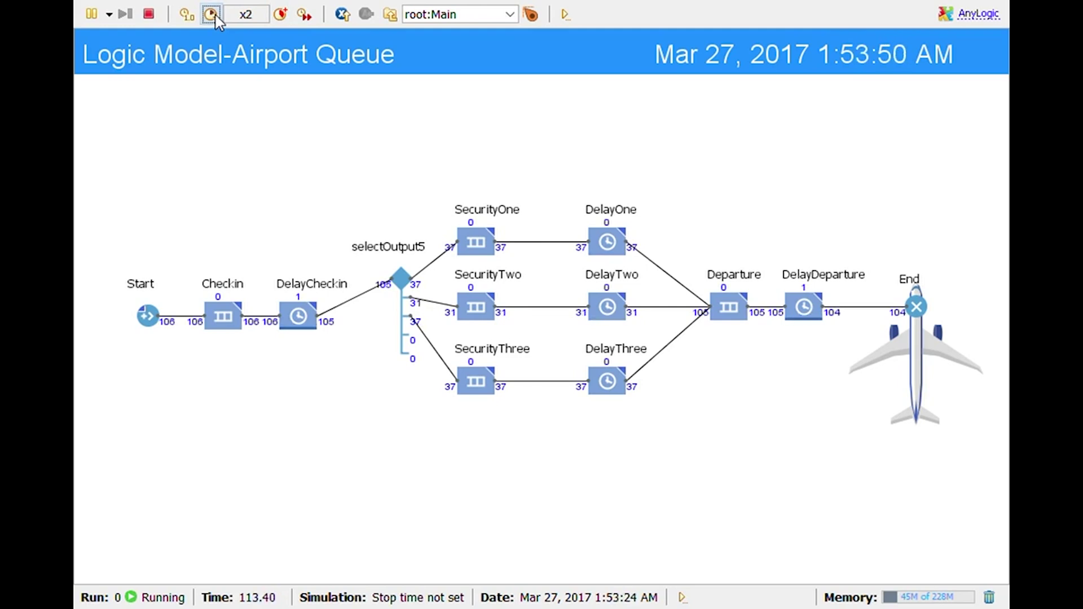
left_click(214, 16)
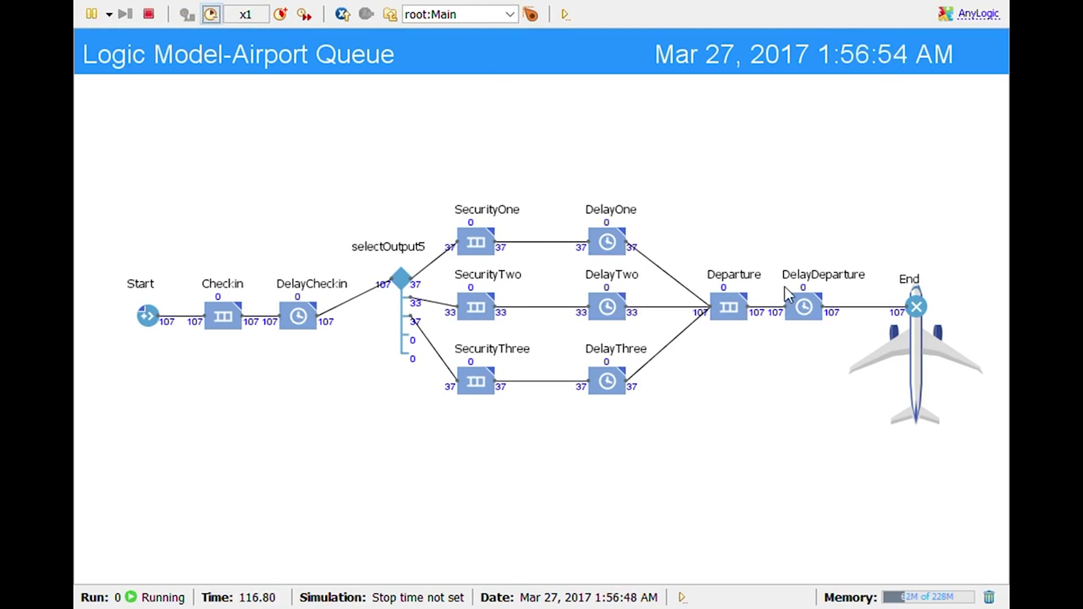
Jump to the [animation2d] view area, then reopen the view-area list
left_click(530, 14)
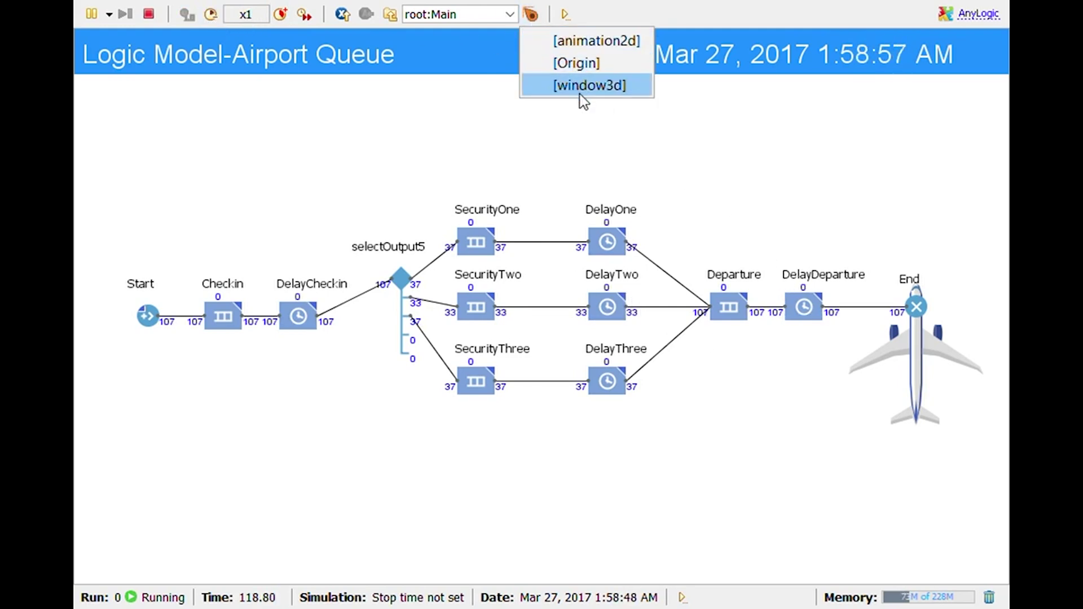
left_click(583, 45)
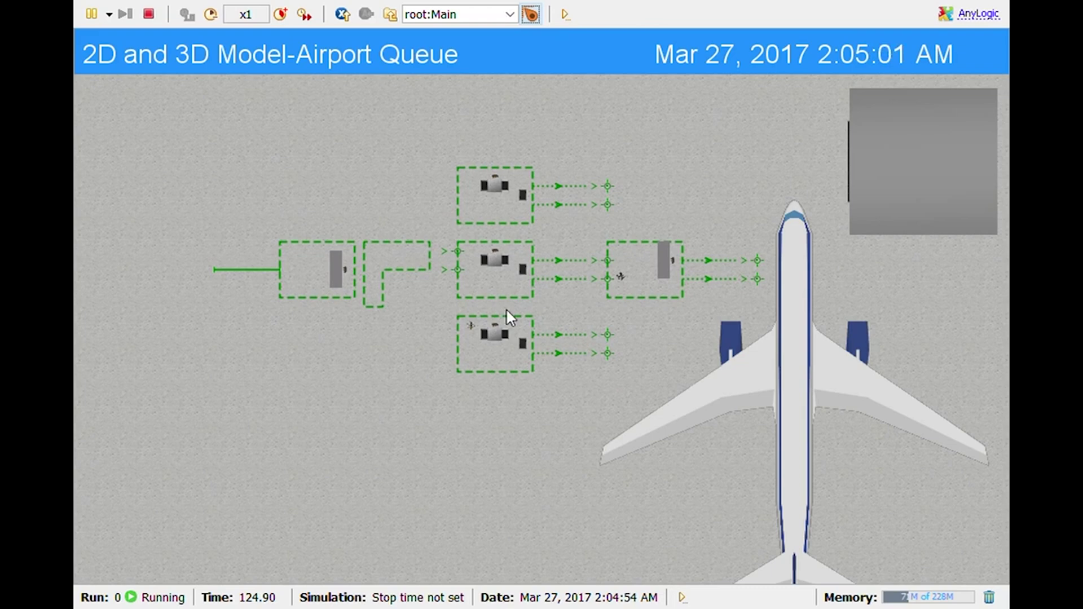
left_click(530, 14)
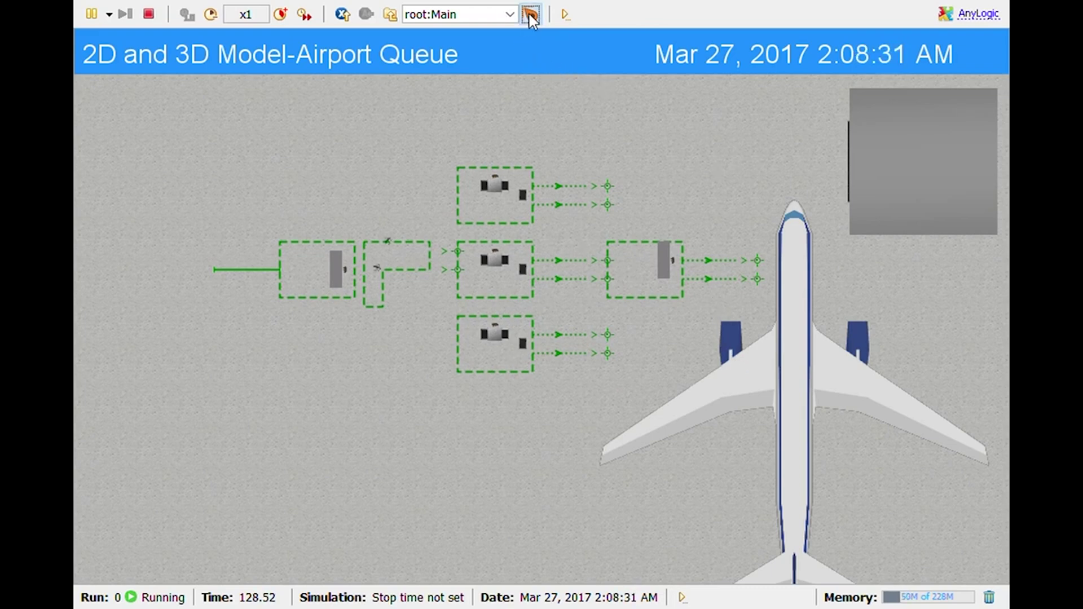
Switch to the [window3d] view and orbit and zoom around the airport scene
left_click(565, 86)
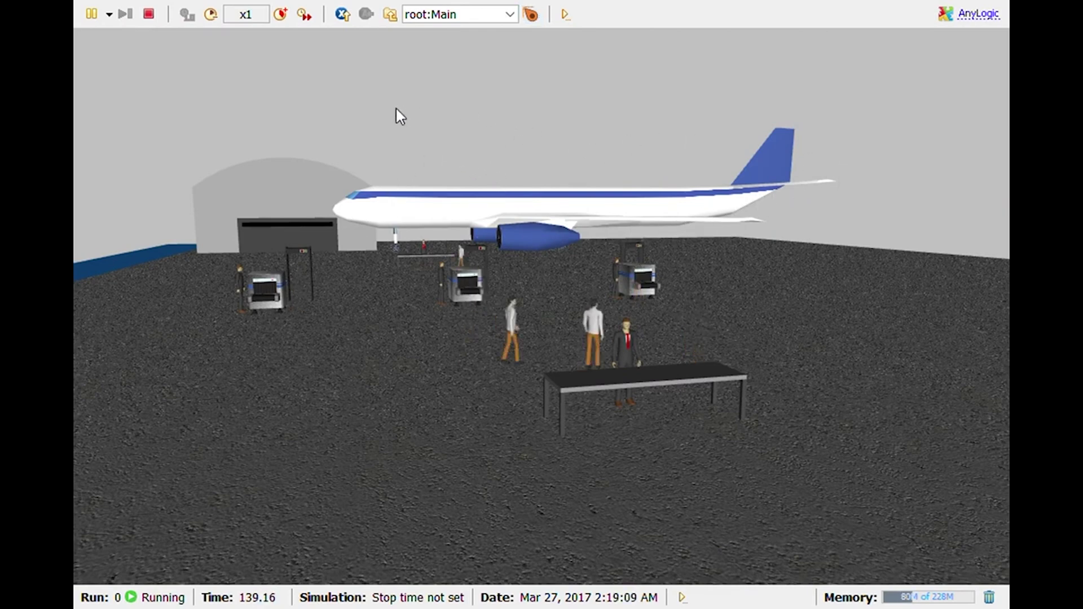
left_click_drag(352, 394, 423, 351)
scroll(423, 347, "up", 10)
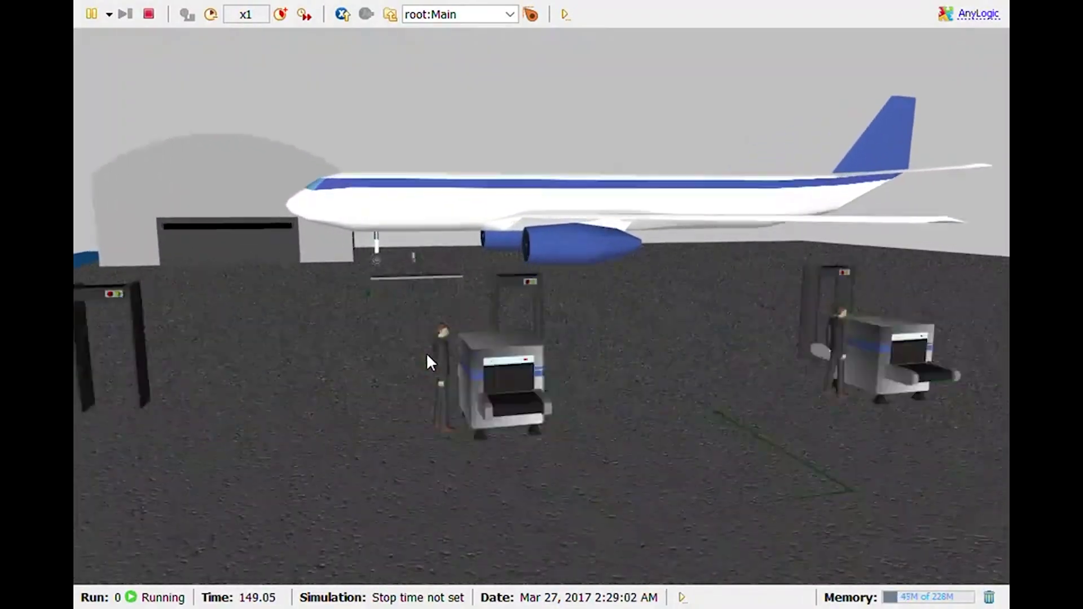
scroll(428, 353, "up", 3)
scroll(429, 353, "down", 15)
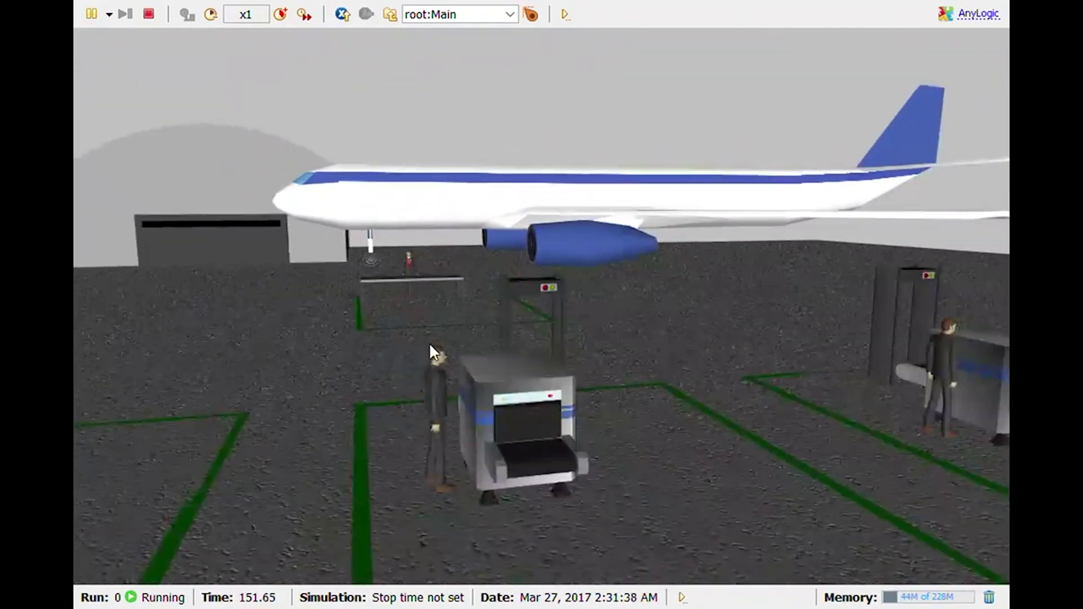
scroll(429, 343, "down", 8)
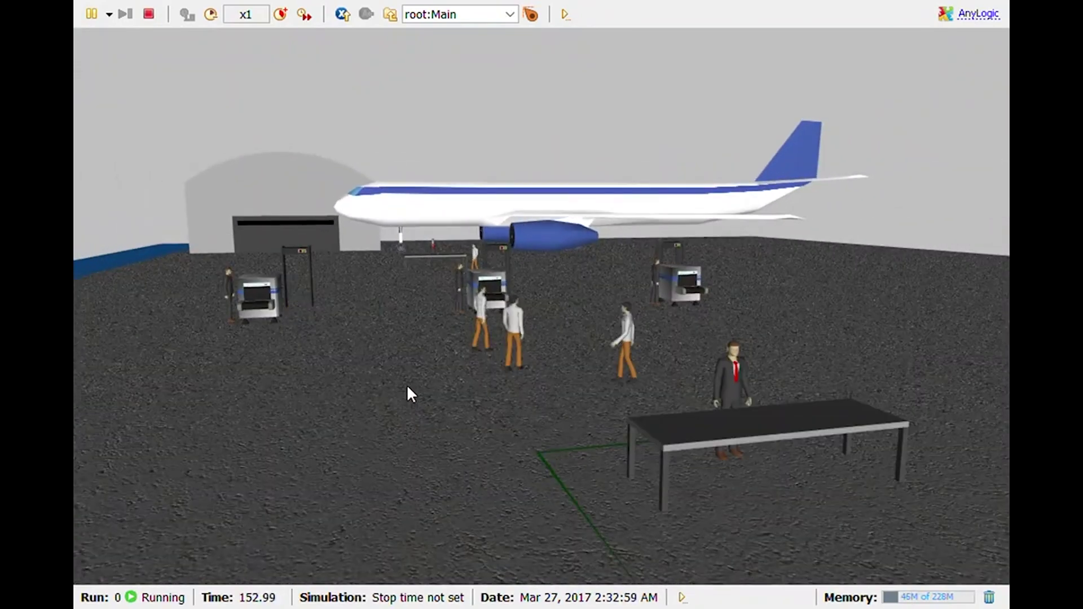
Tilt the 3D camera to a level side view, then down onto the floor
left_click_drag(403, 407, 430, 324)
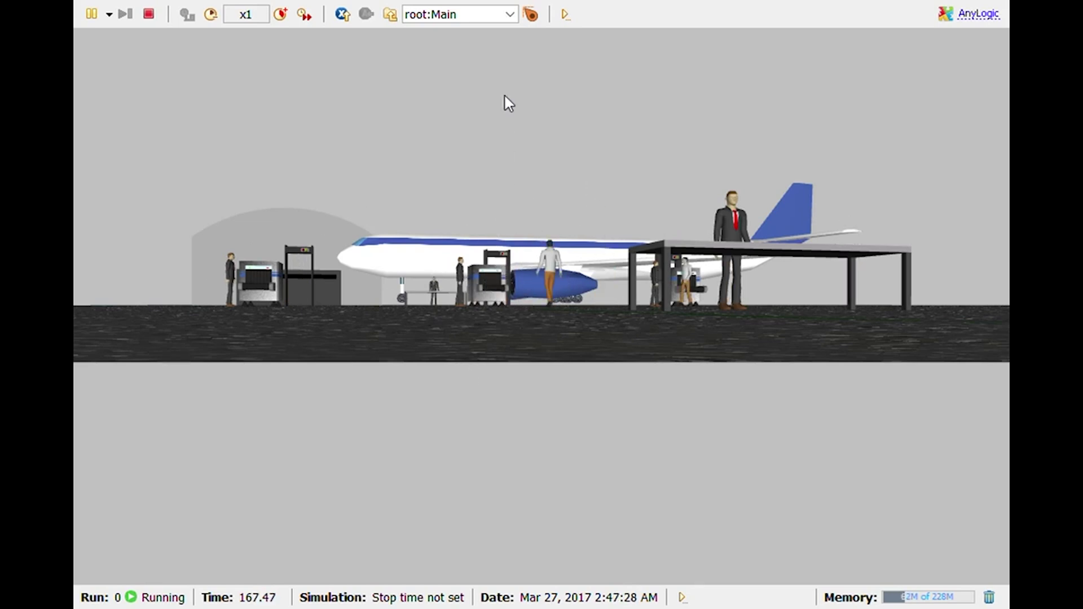
left_click_drag(489, 160, 503, 261)
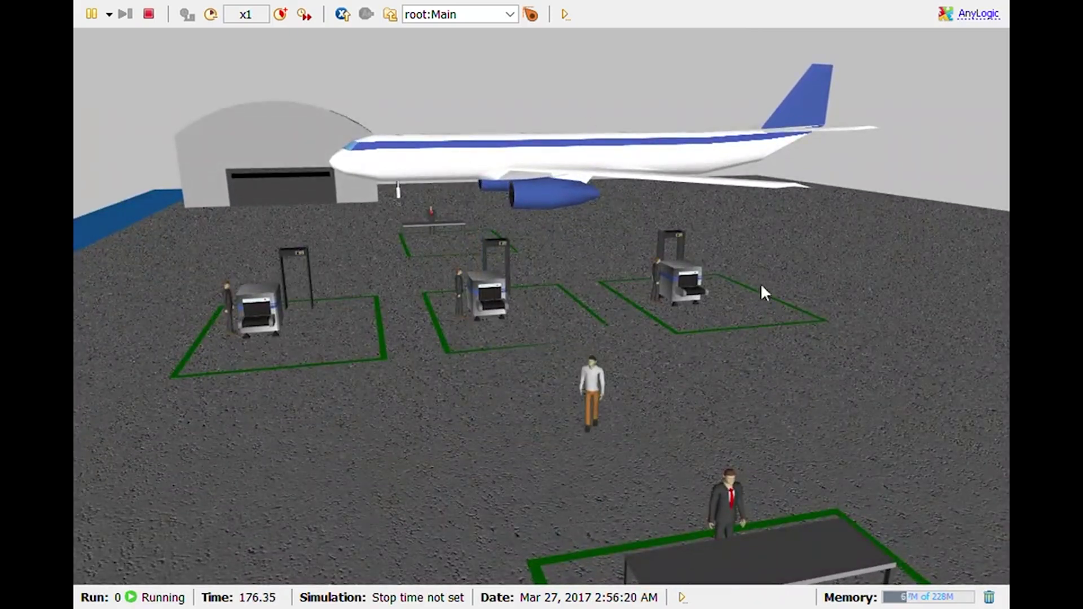
Tilt the camera further down and pan closer to the security scanners
left_click_drag(412, 240, 631, 456)
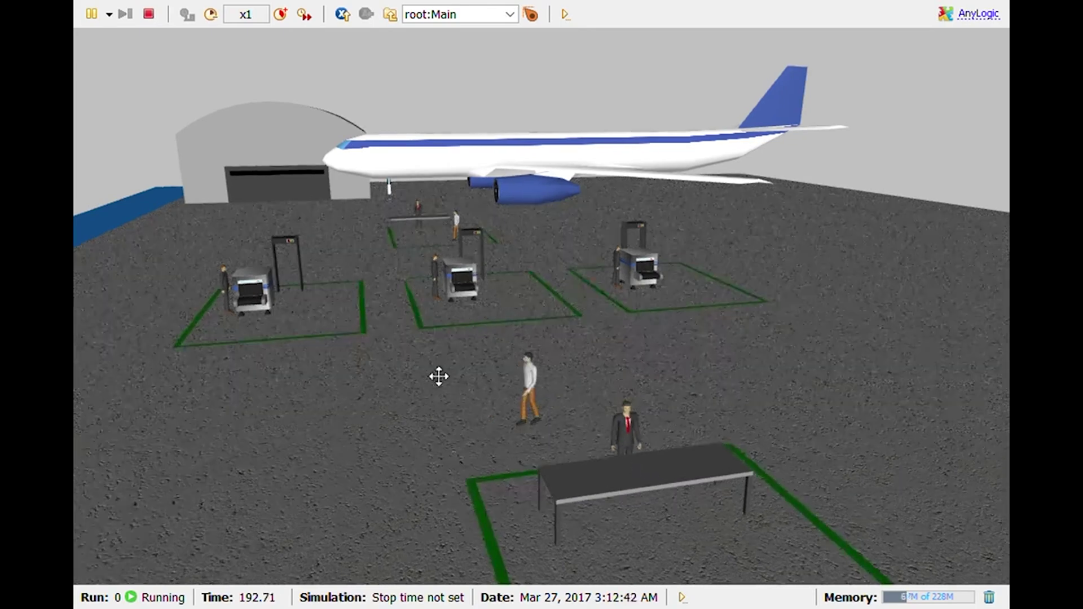
left_click_drag(437, 374, 937, 600)
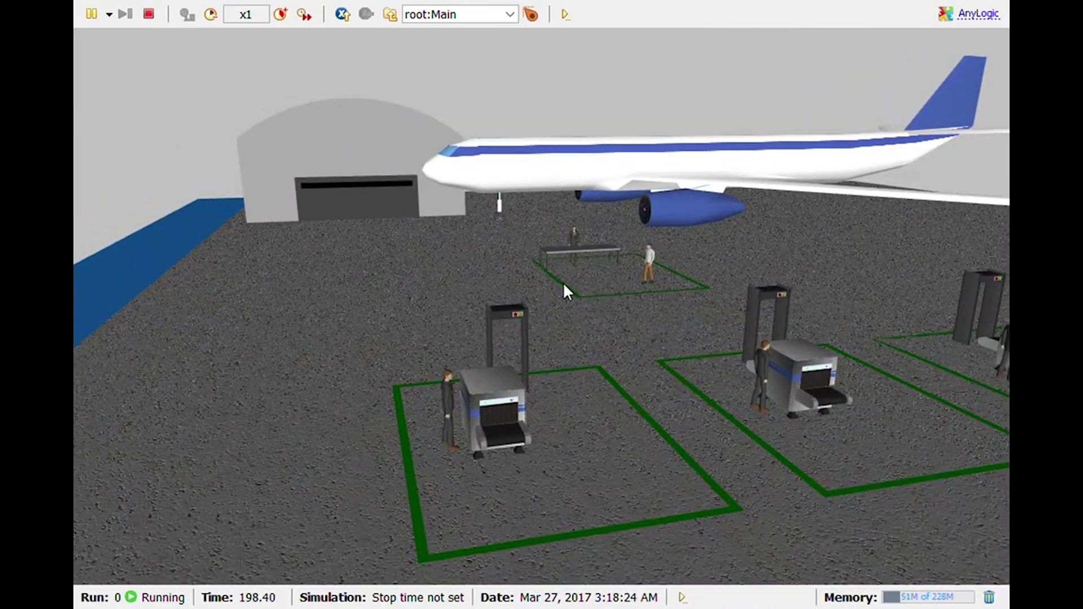
Pan toward the scanners, then move the camera toward the plane and table
left_click_drag(564, 289, 506, 414)
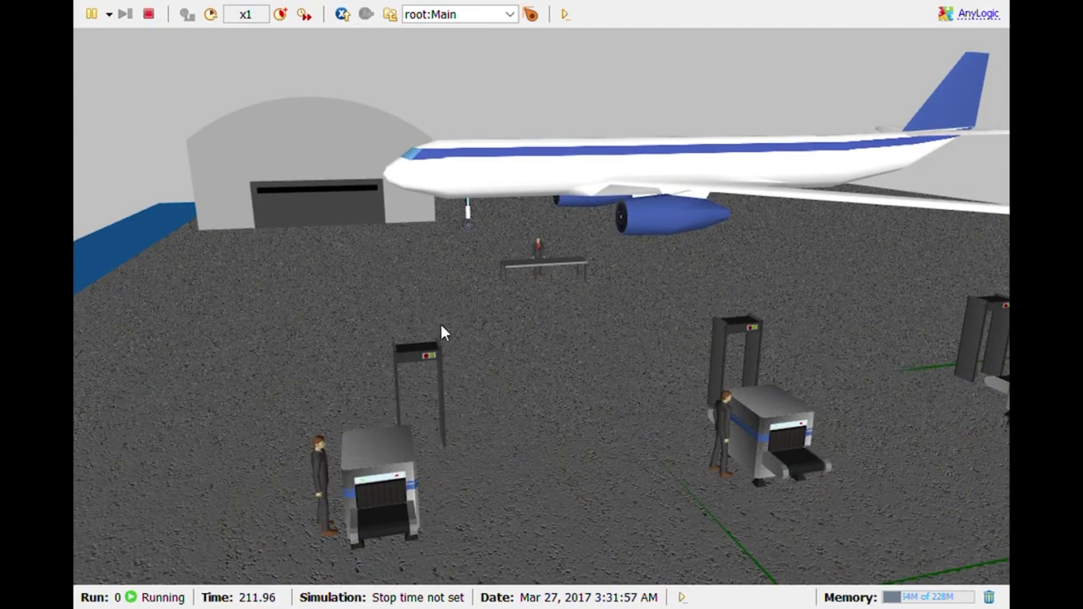
left_click_drag(440, 322, 249, 519)
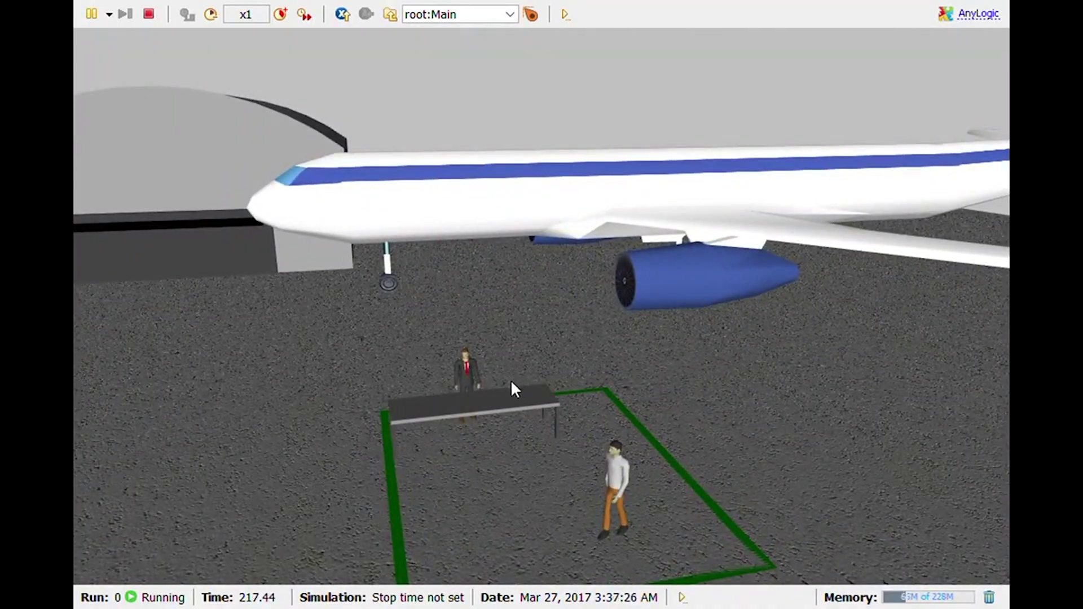
left_click_drag(306, 343, 377, 197)
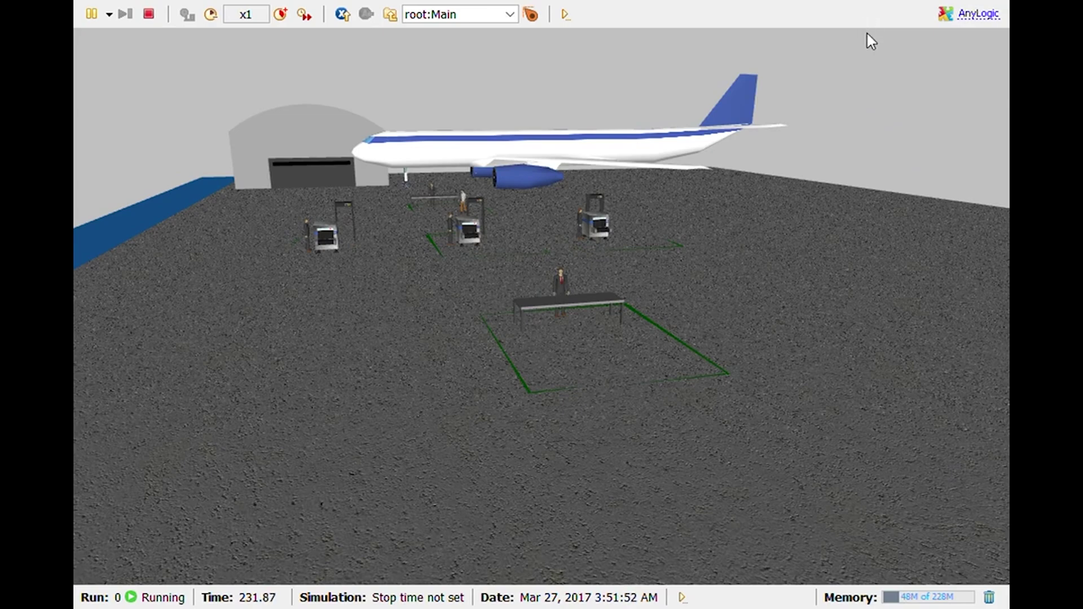